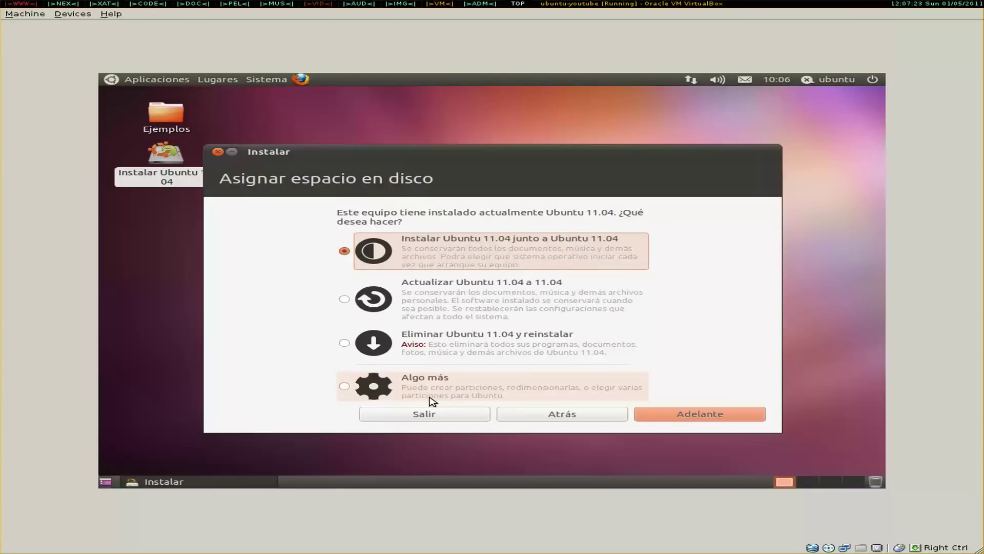
- Choose the "Algo más" manual partitioning option and start a new partition in the free space of /dev/sda
click(345, 387)
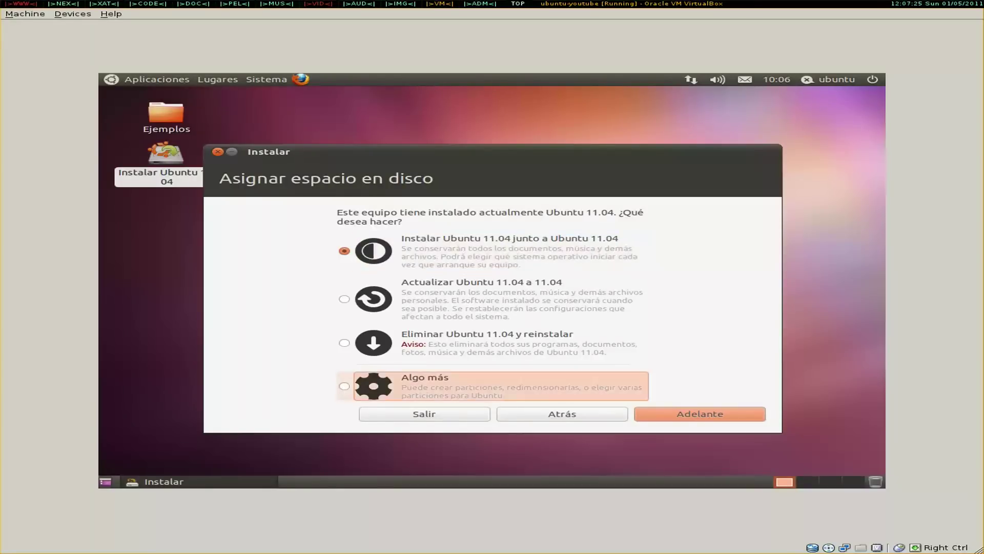
click(736, 413)
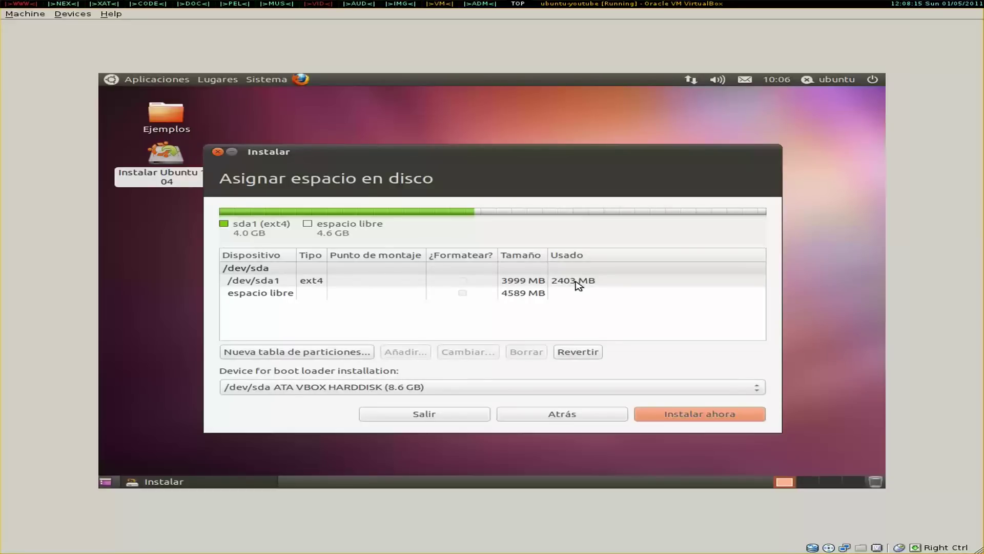
click(281, 304)
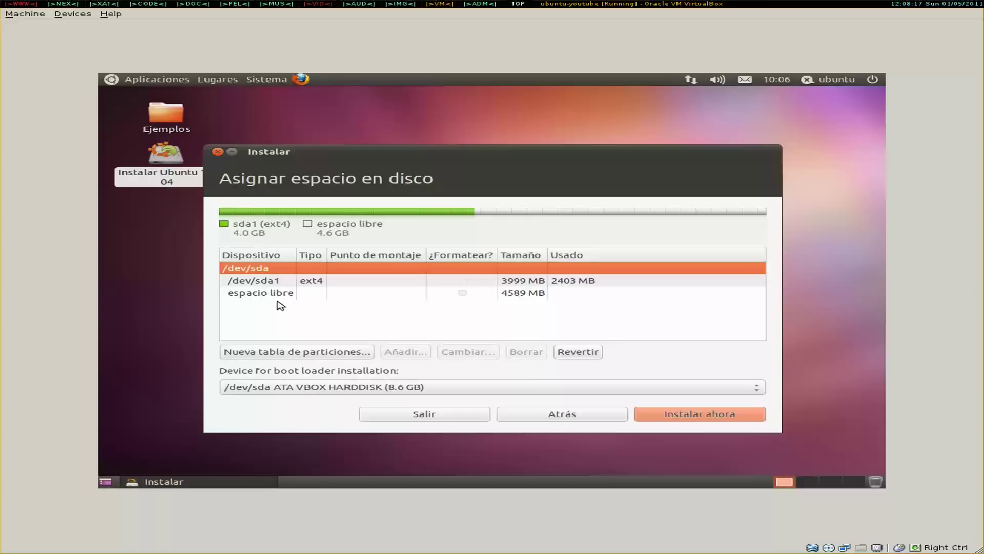
click(279, 294)
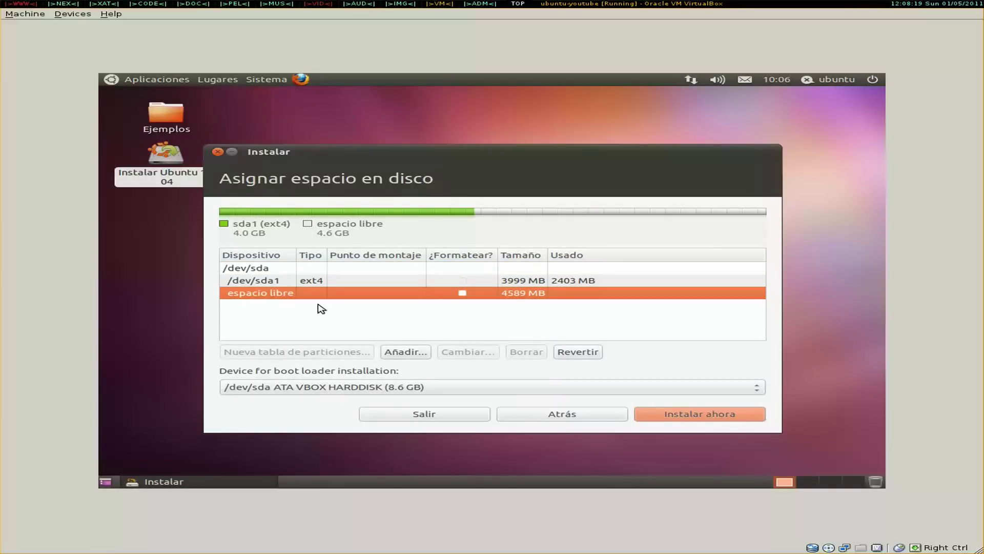
click(404, 351)
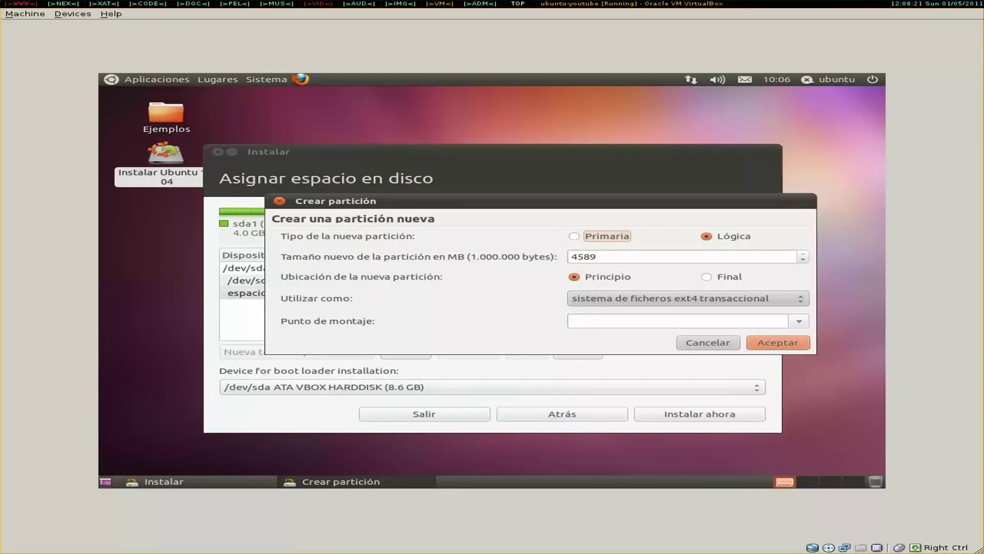
- Make the new partition primary (Primaria) and set its size to 2000 MB
drag(424, 204, 389, 190)
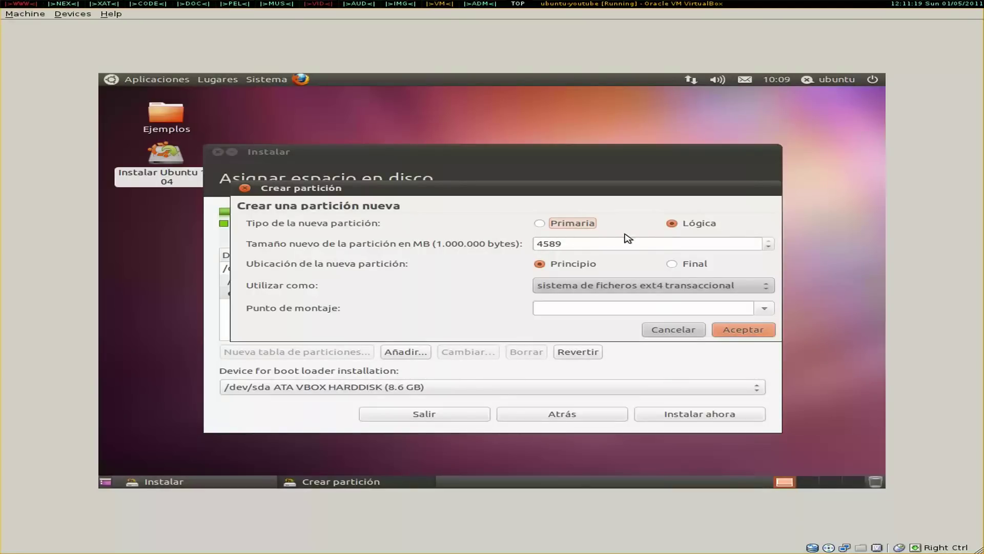
click(594, 224)
double_click(573, 243)
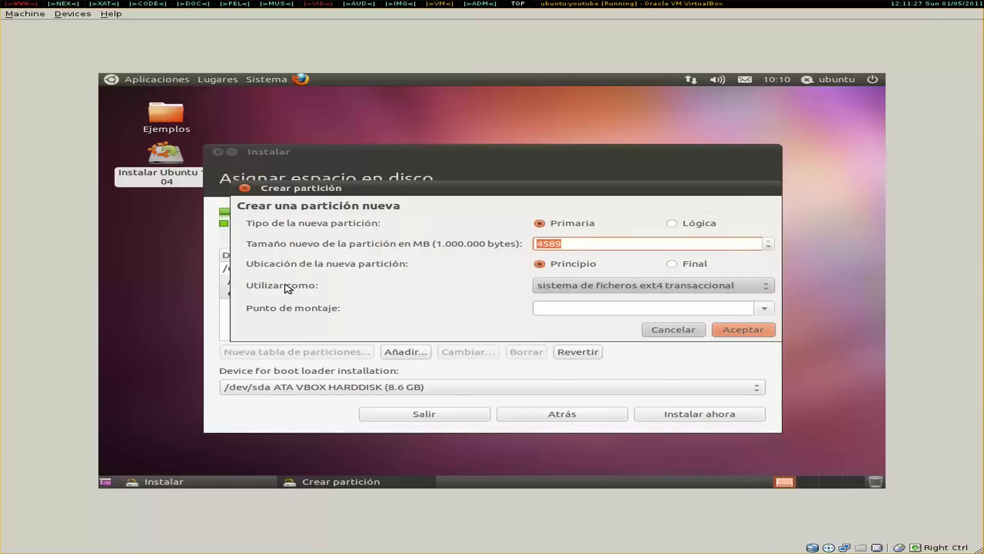
drag(412, 192, 414, 163)
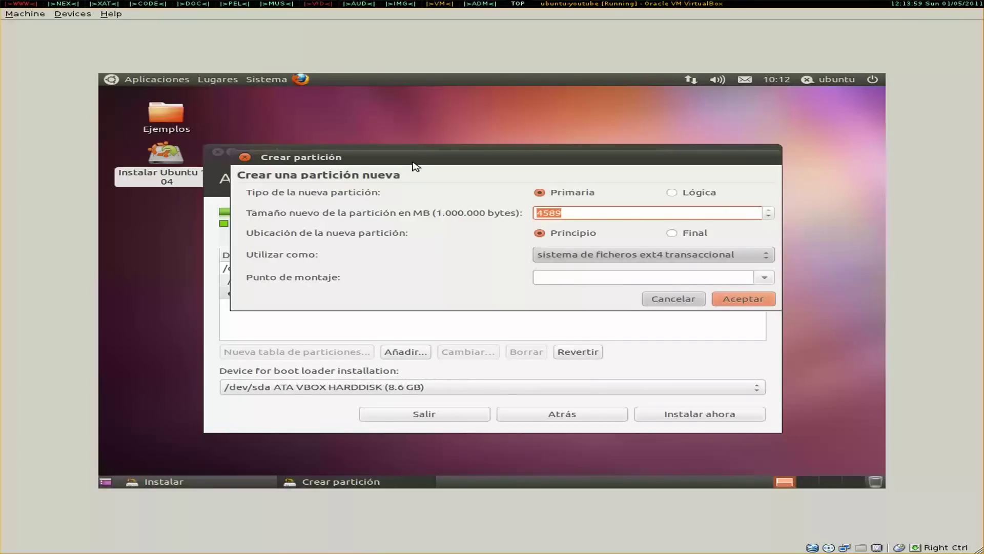
key(Down)
key(BackSpace)
key(BackSpace)
key(BackSpace)
key(BackSpace)
text(2000)
drag(469, 156, 455, 287)
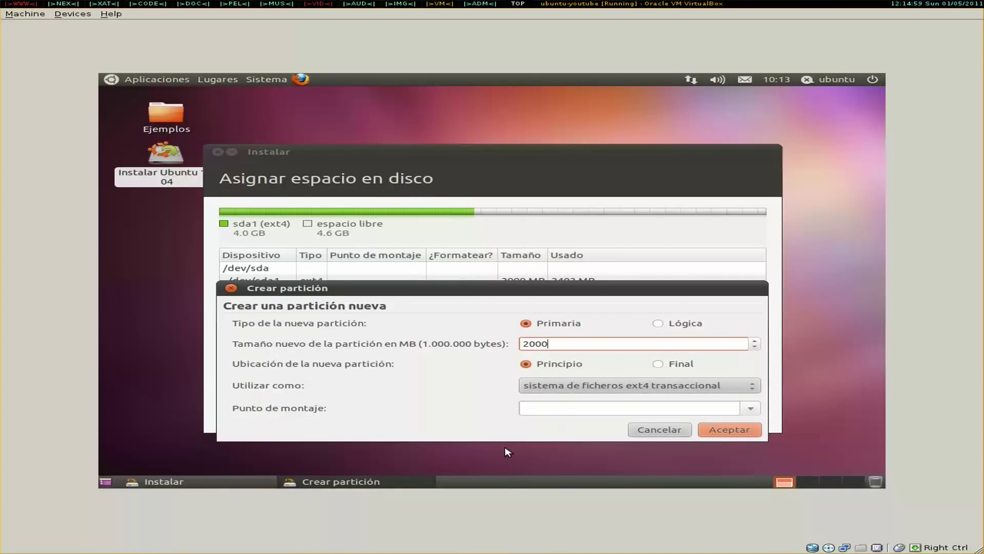
drag(538, 293, 536, 166)
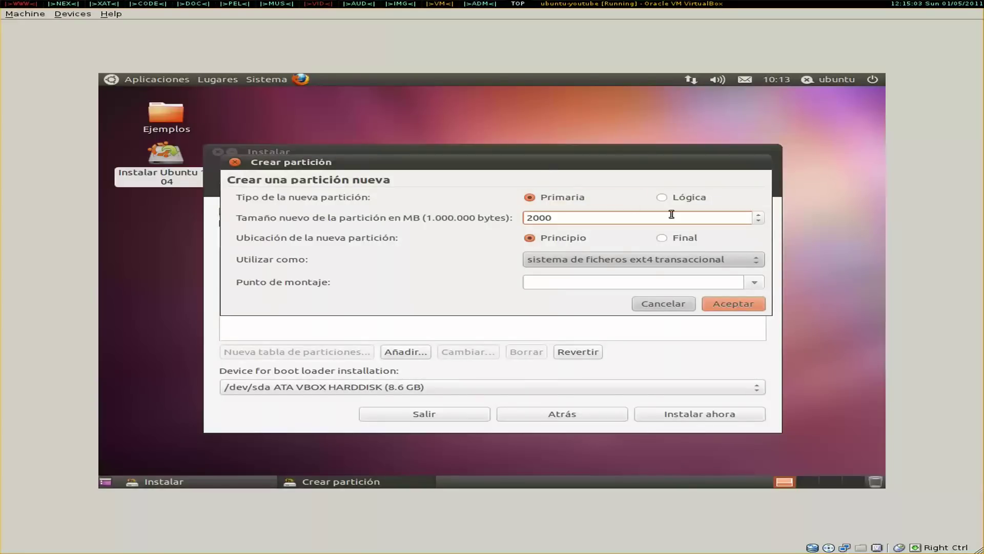
- Keep the ext4 file system, set the mount point to / and create the partition
click(717, 260)
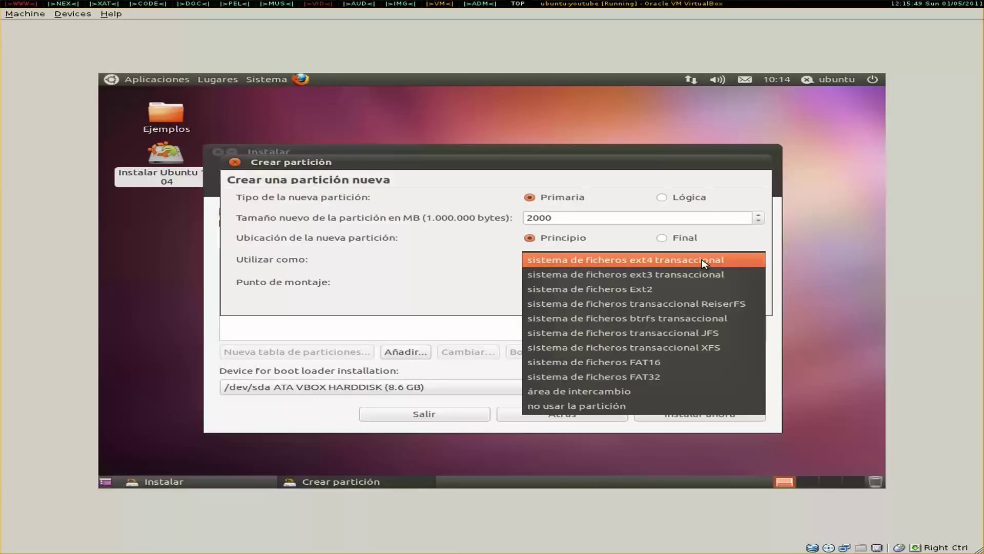
click(703, 263)
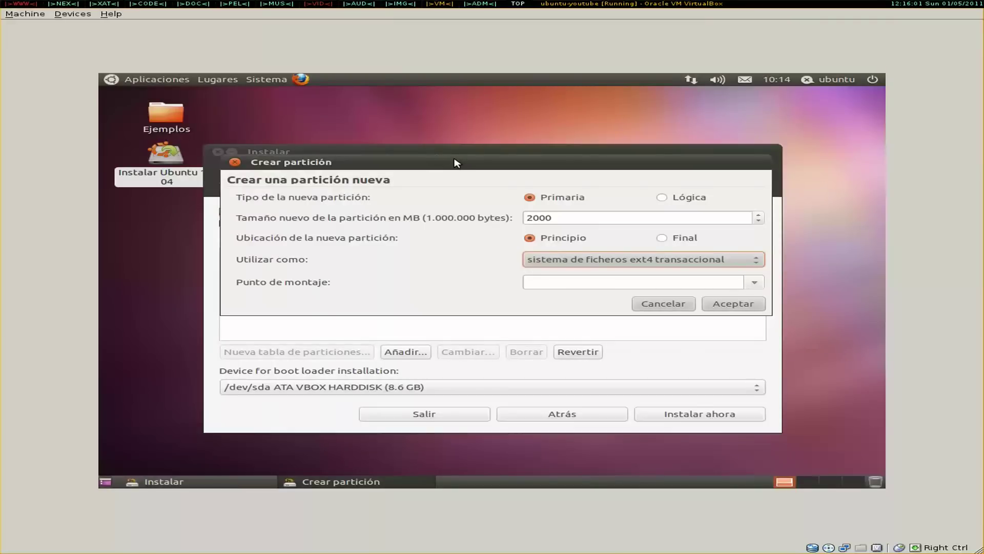
drag(456, 162, 447, 232)
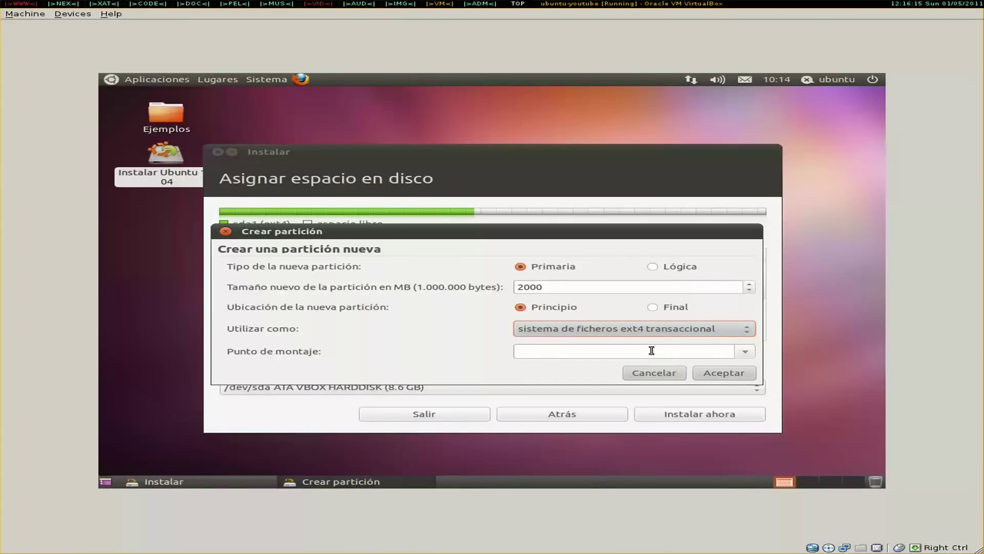
click(745, 352)
click(746, 352)
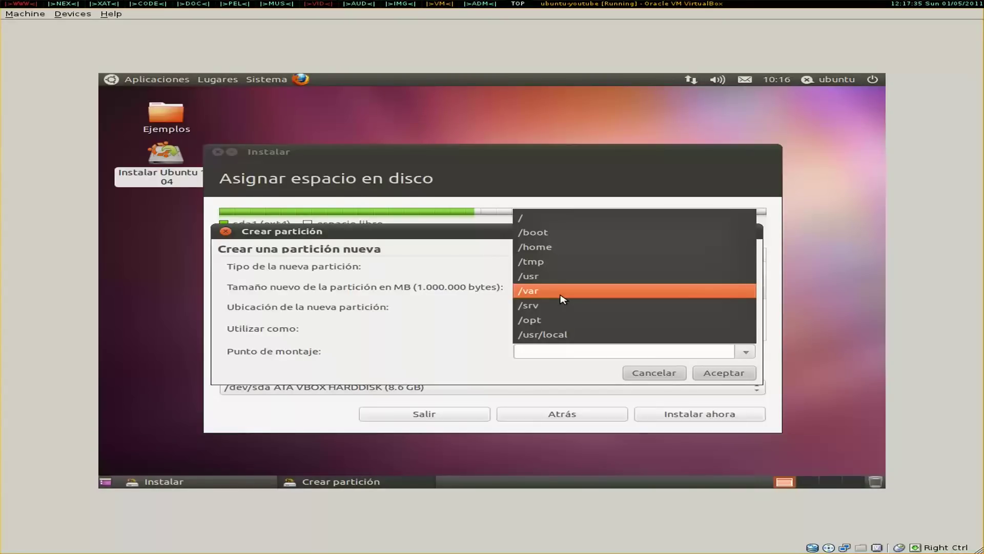
click(556, 221)
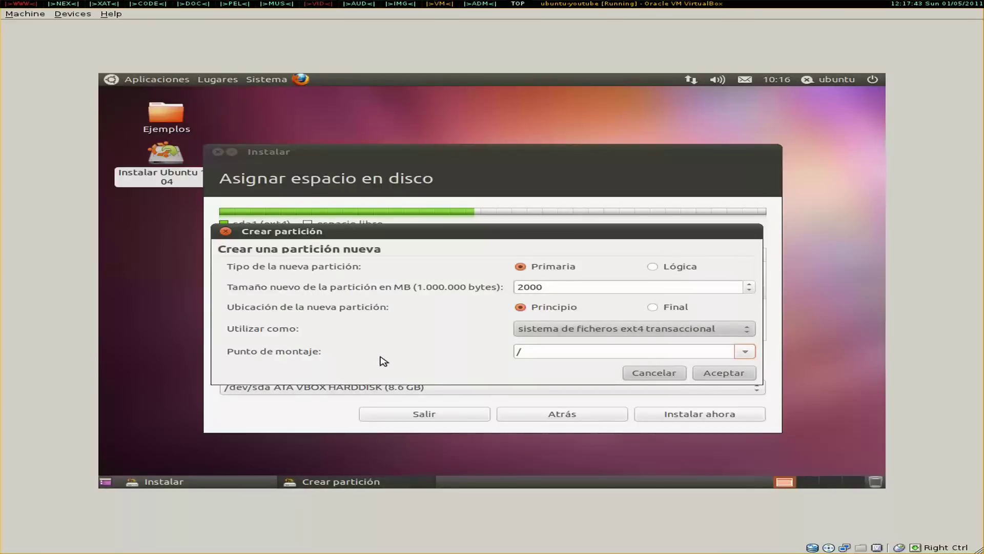
click(708, 372)
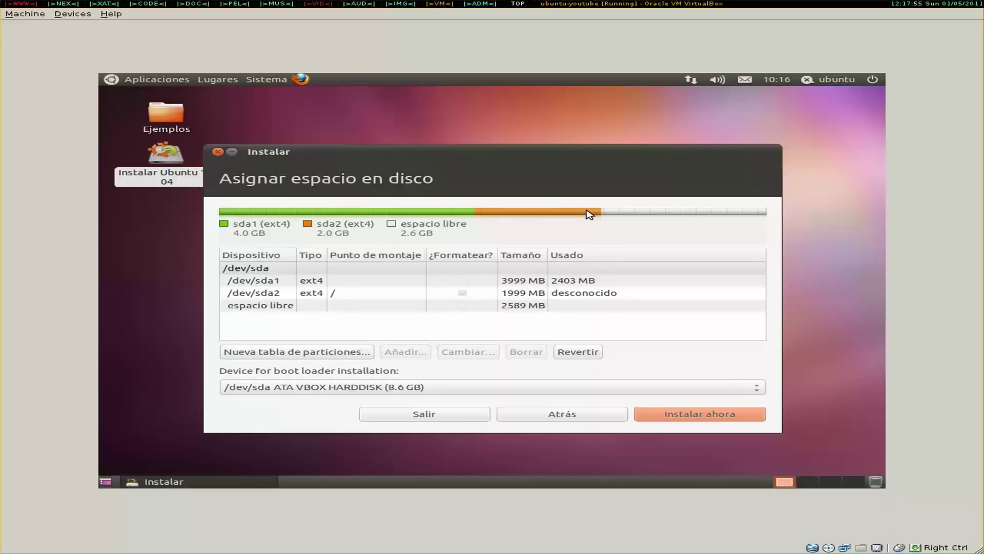
- Create a 2000 MB logical ext4 partition in the remaining free space with the mount point /home
click(323, 297)
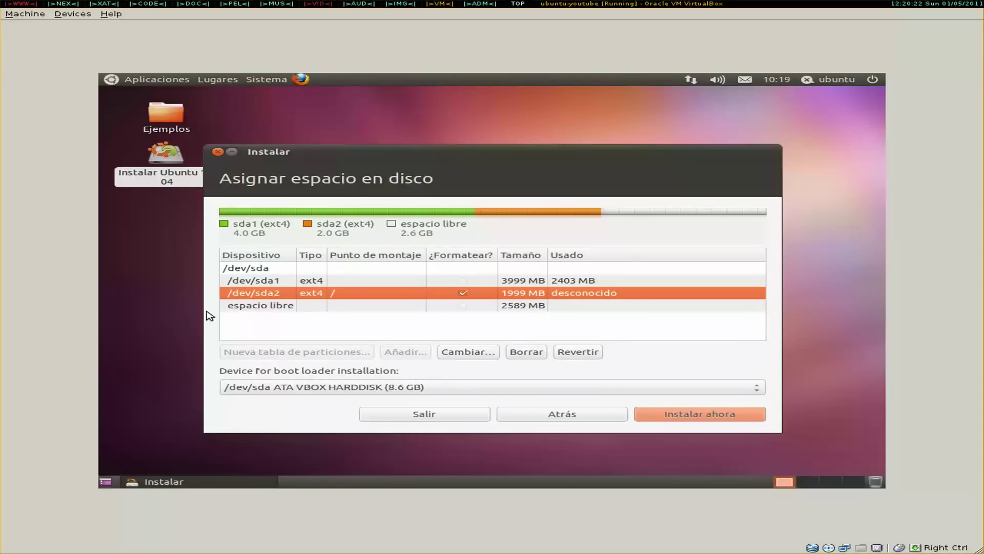
click(236, 306)
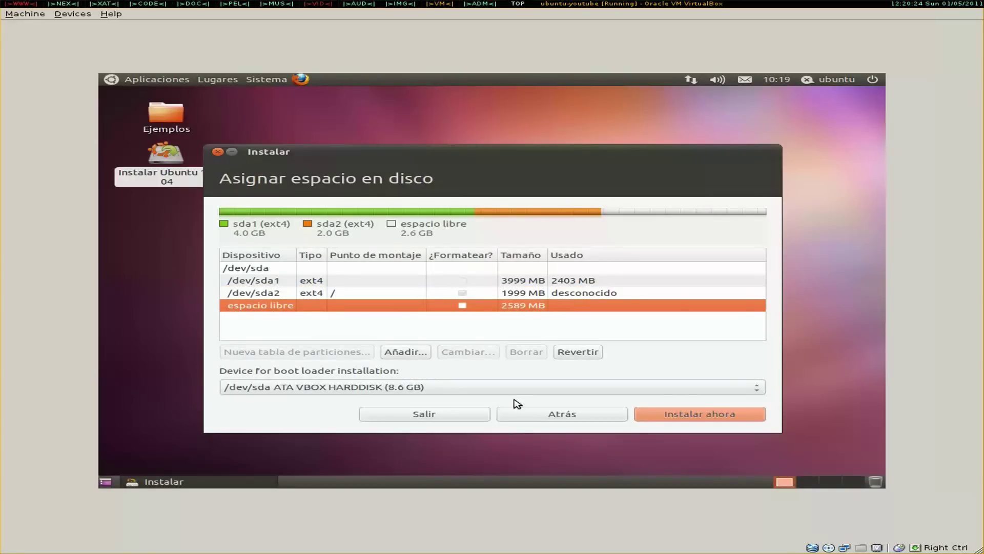
click(418, 355)
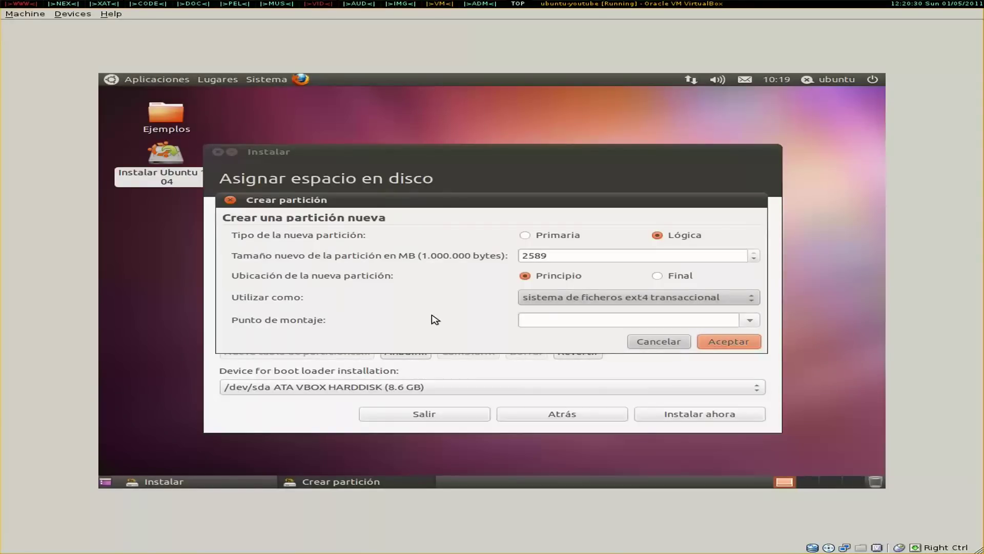
double_click(538, 256)
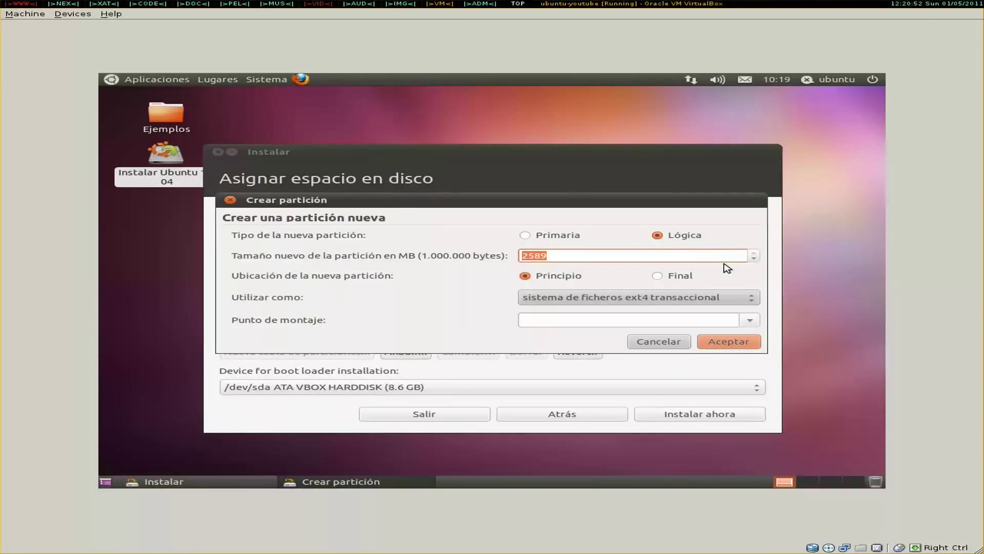
text(2000)
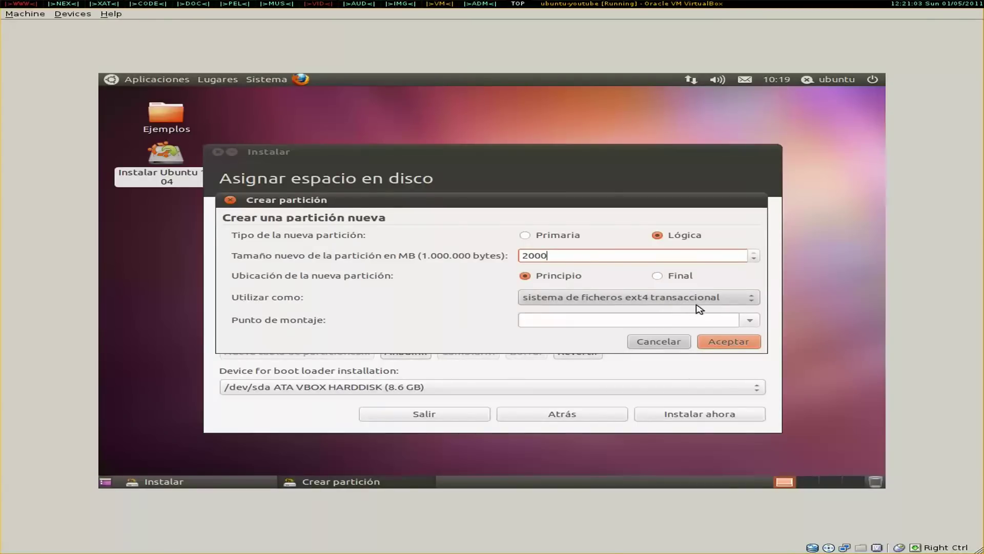
click(749, 320)
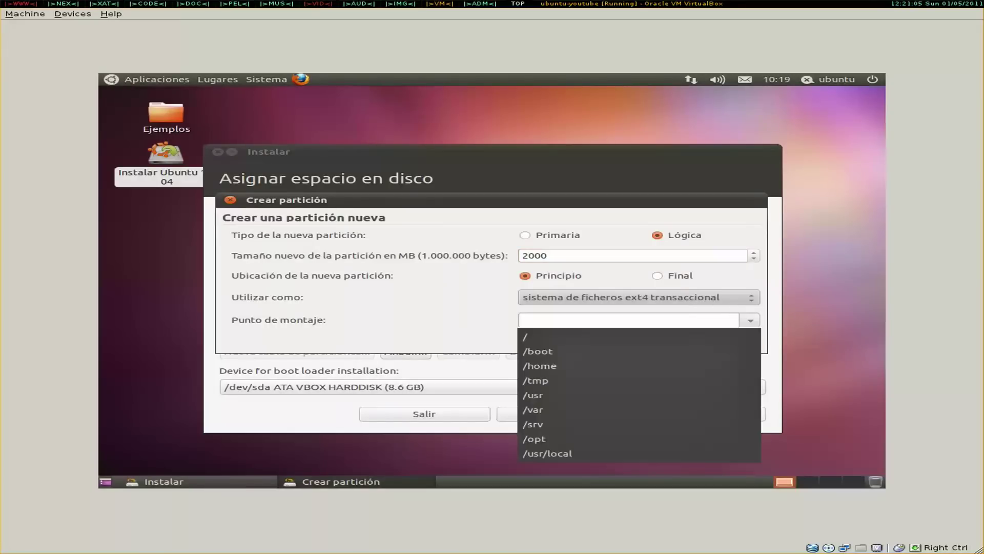
click(568, 367)
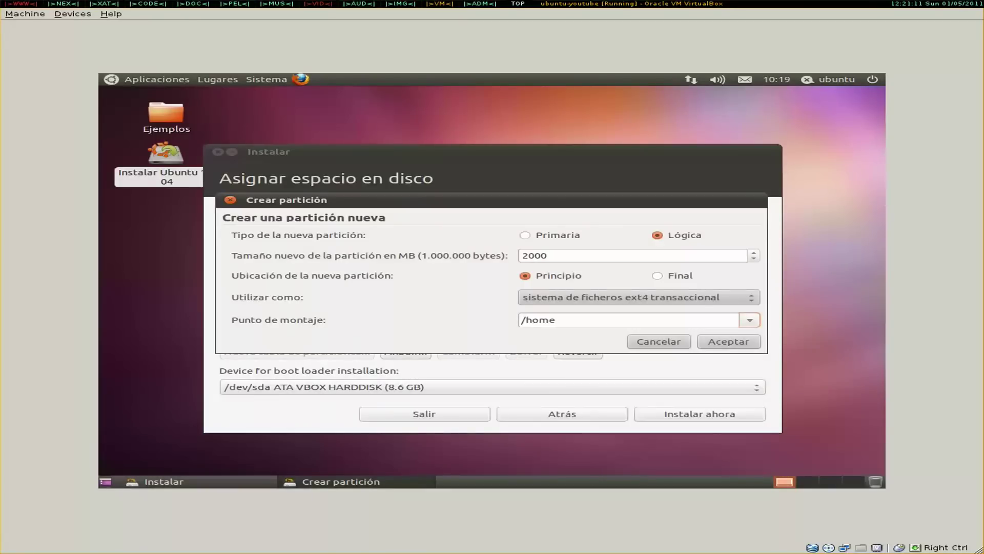
click(741, 339)
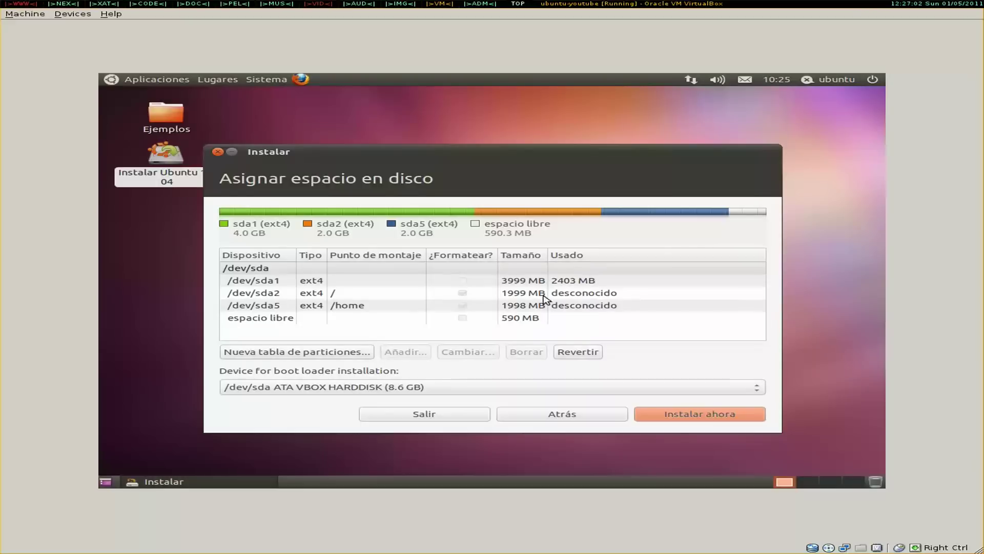
- Create a logical swap partition (área de intercambio) from all of the remaining 590 MB of free space
click(239, 321)
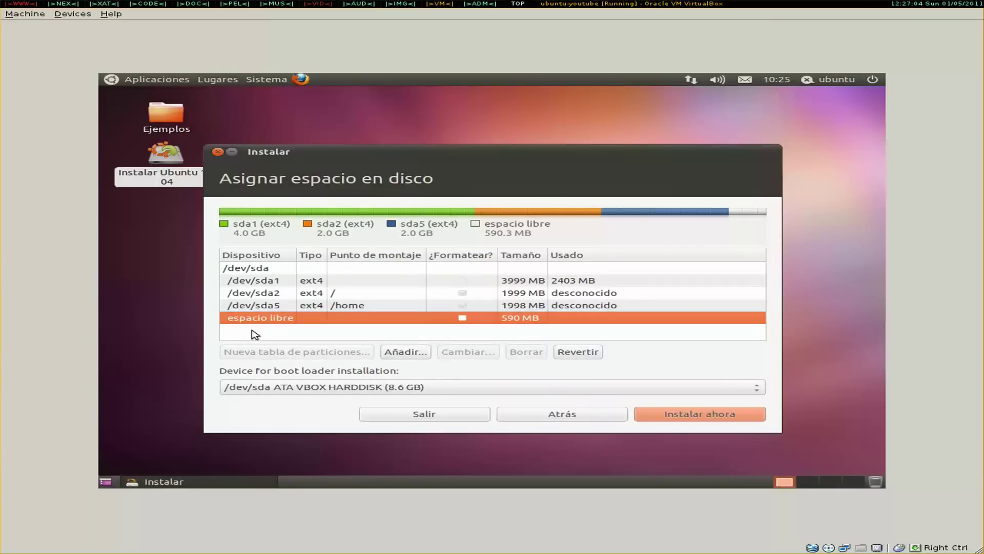
click(402, 352)
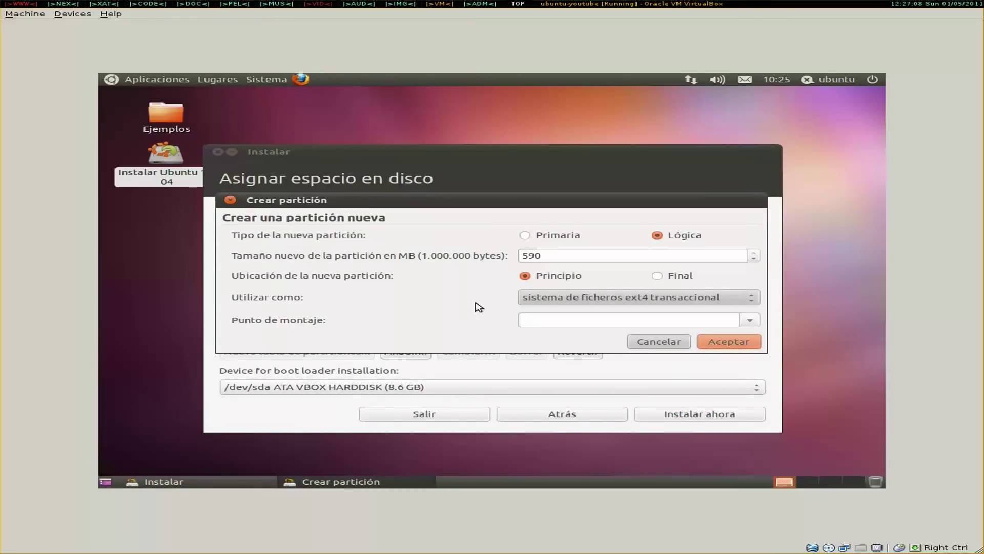
click(586, 254)
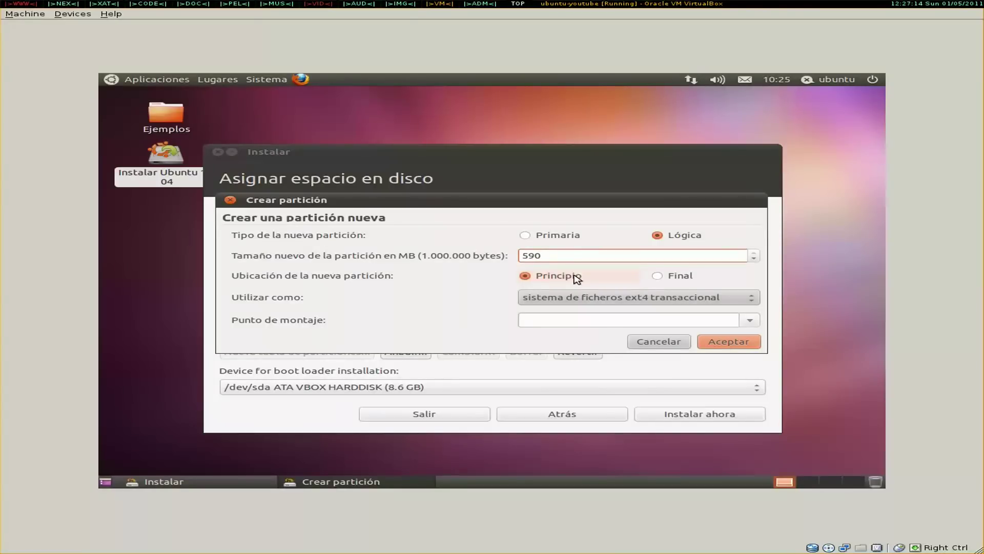
click(584, 297)
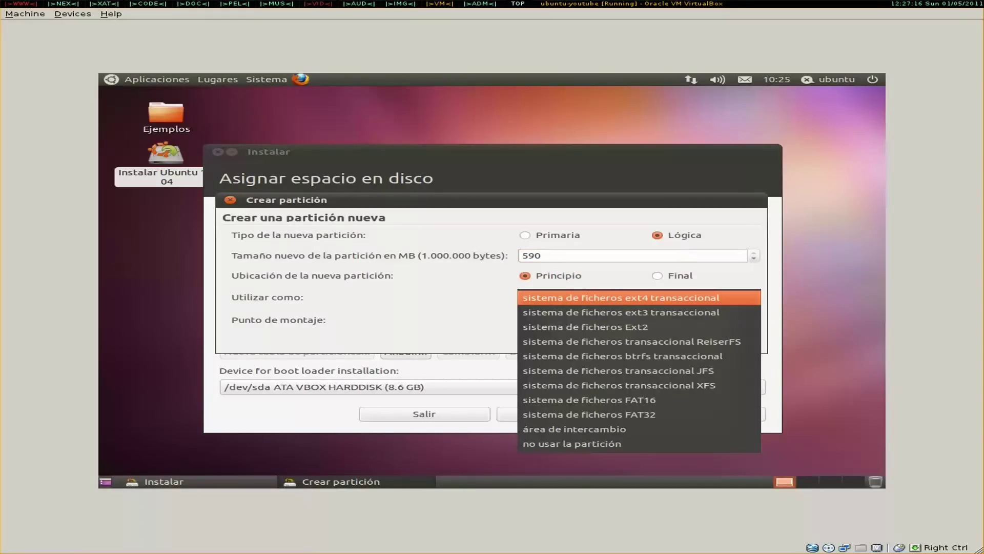
key(Down)
key(Down)
key(Down)
key(Down)
key(Down)
key(Down)
key(Down)
key(Down)
key(Down)
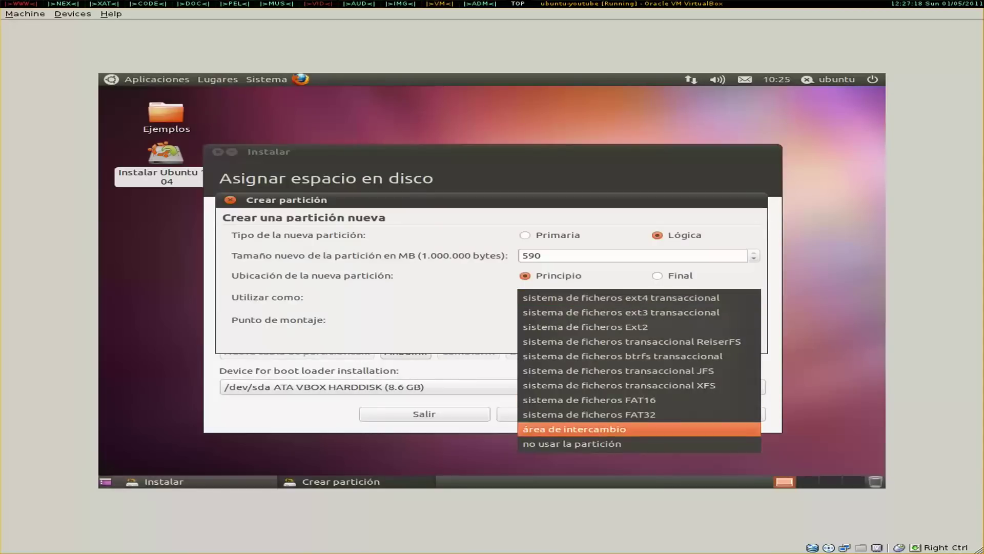
click(590, 434)
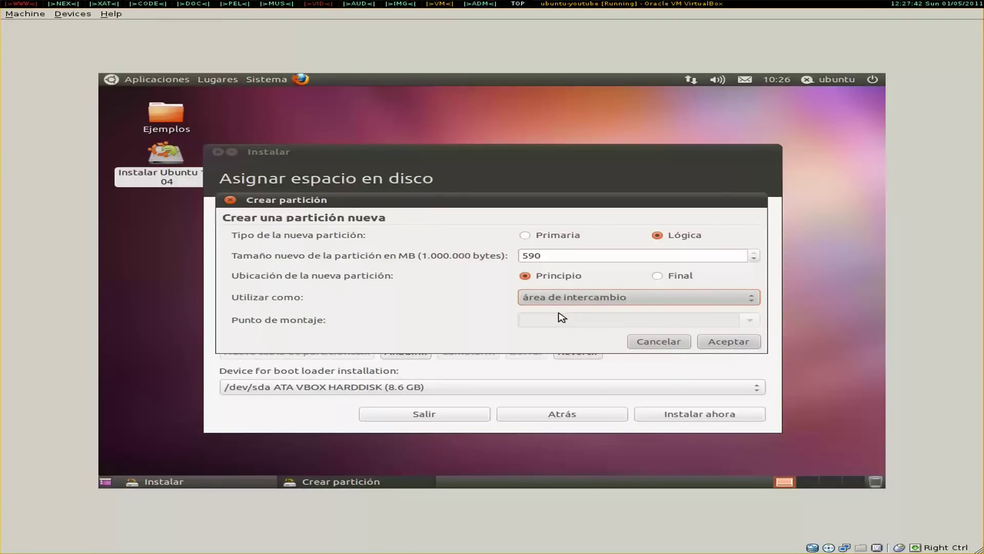
click(736, 347)
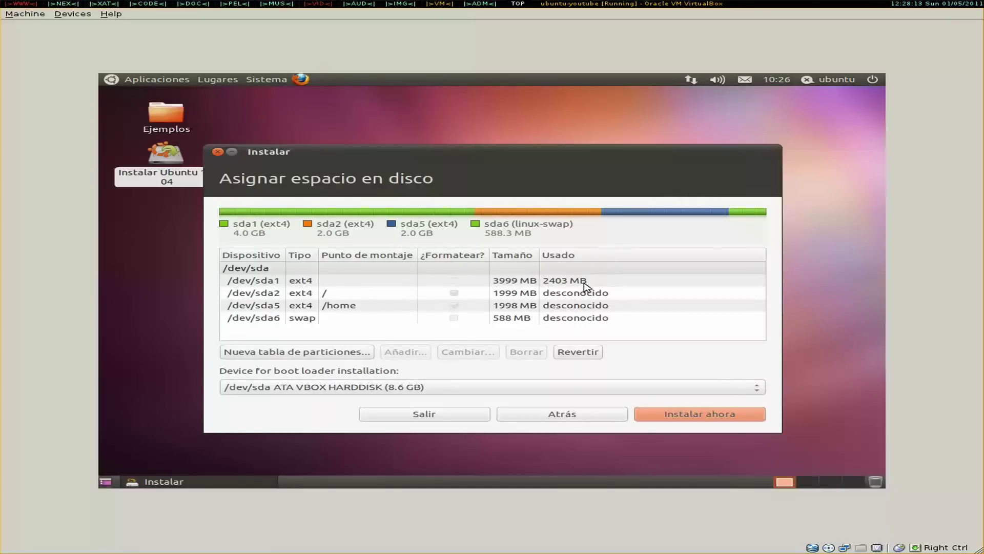
- Start the installation with this partition layout, continuing without returning to the partitioner
click(725, 417)
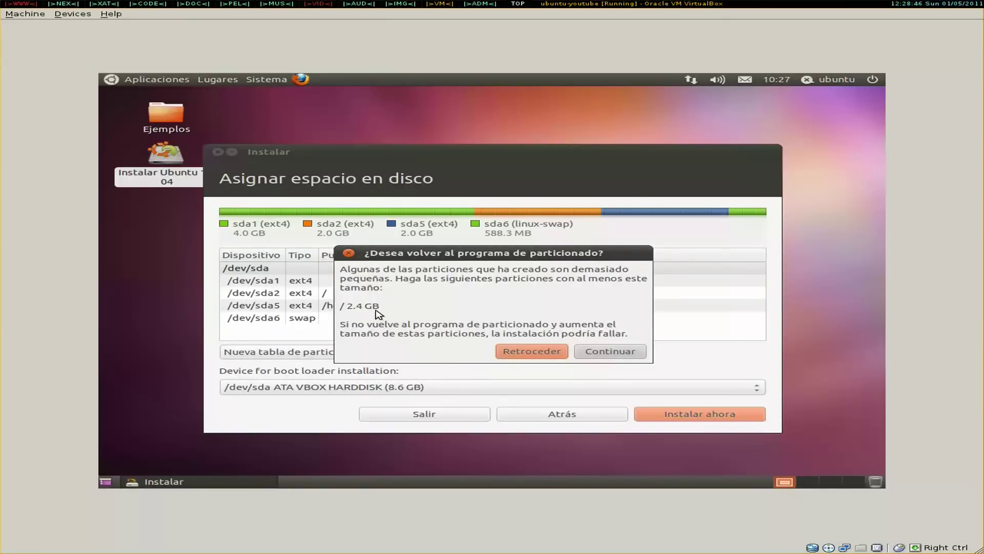
click(617, 353)
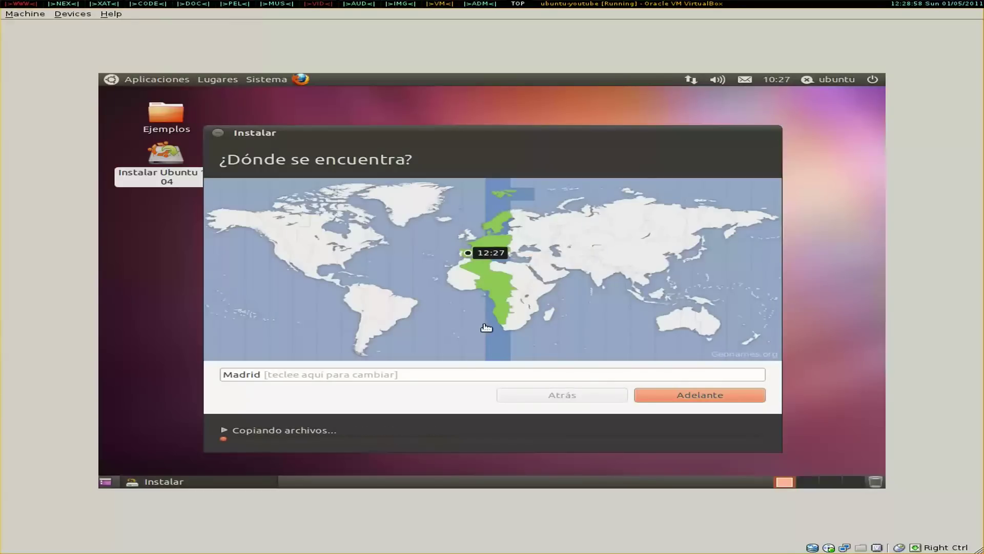
- Accept Madrid as the location and España as the keyboard layout
click(729, 395)
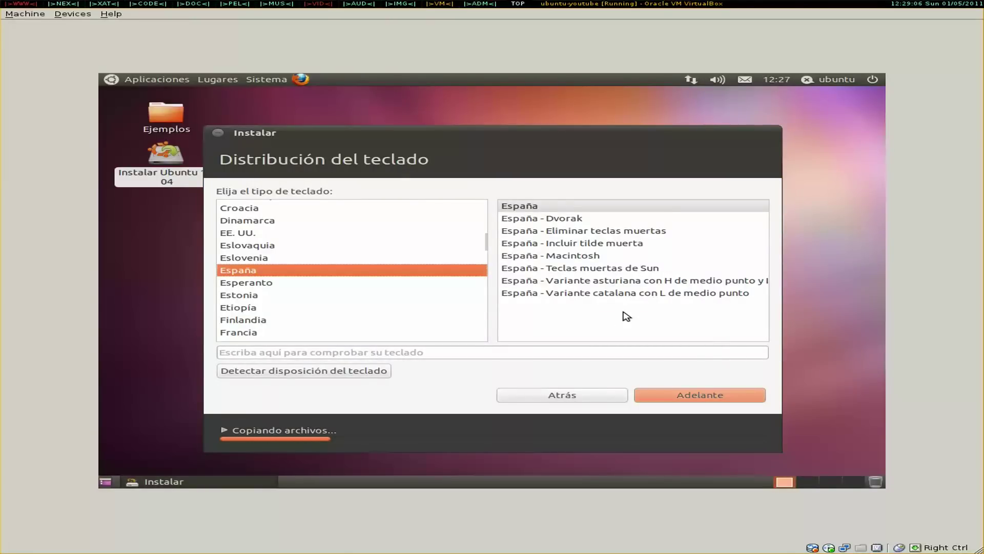
click(698, 399)
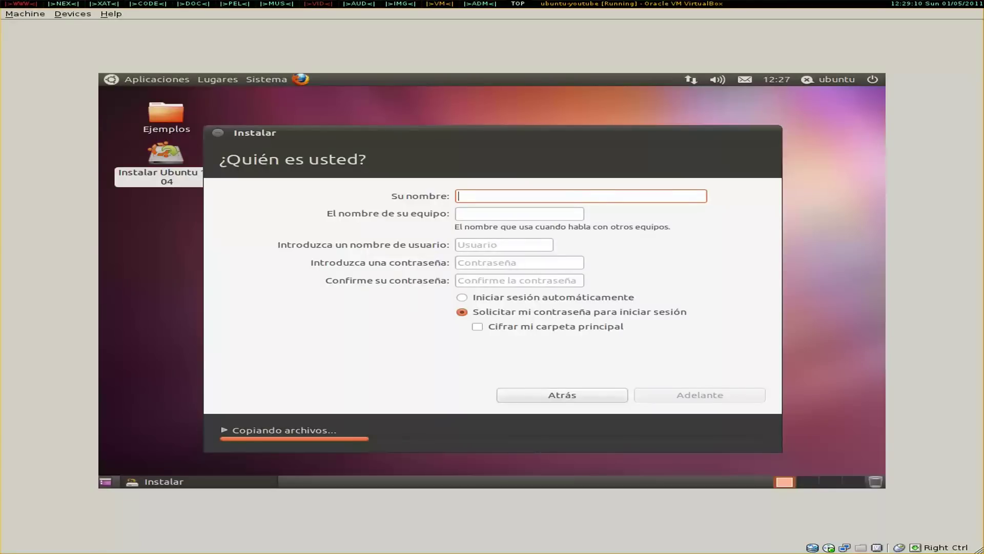
- Enter the user's name, keep the suggested computer name and username, and enter and confirm the account password
text(iqpi)
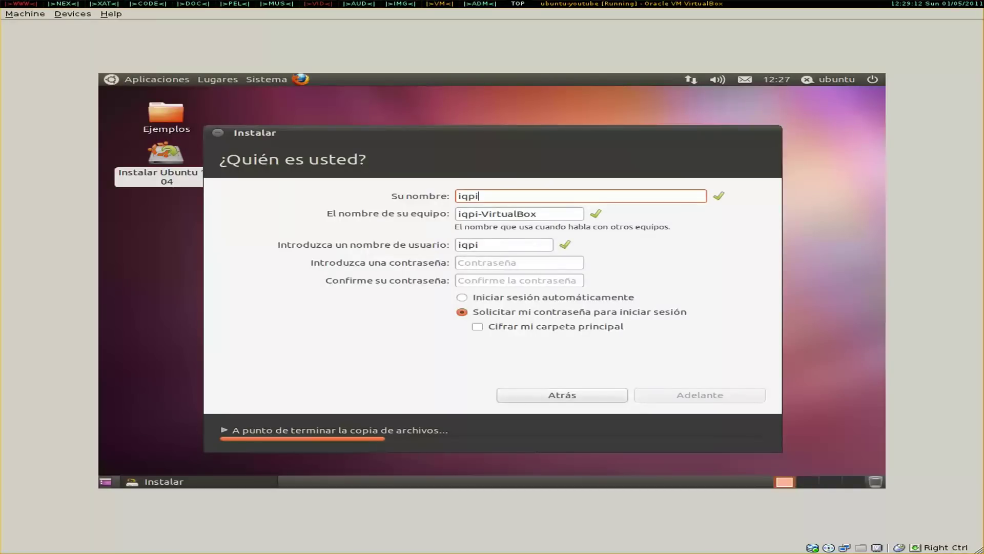
key(Tab)
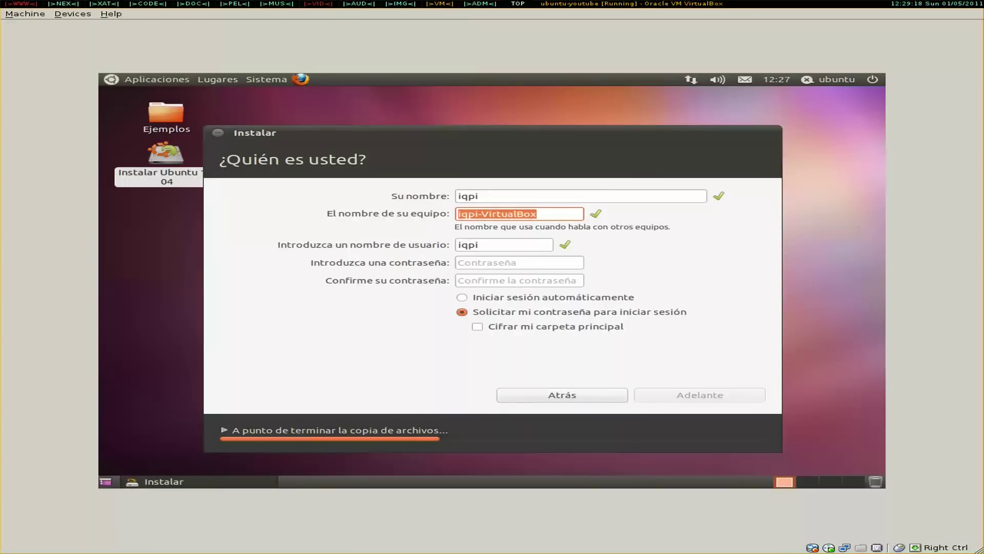
key(Tab)
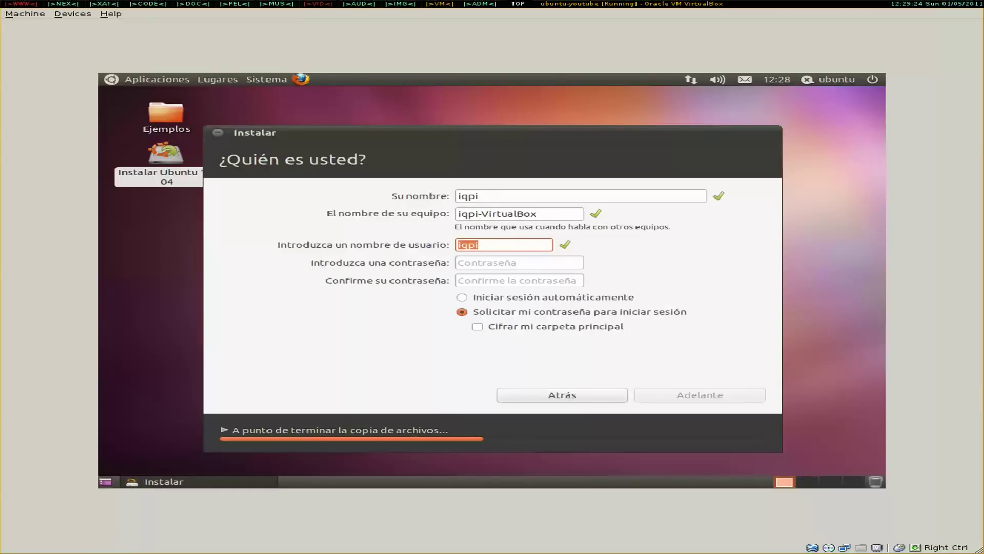
key(Tab)
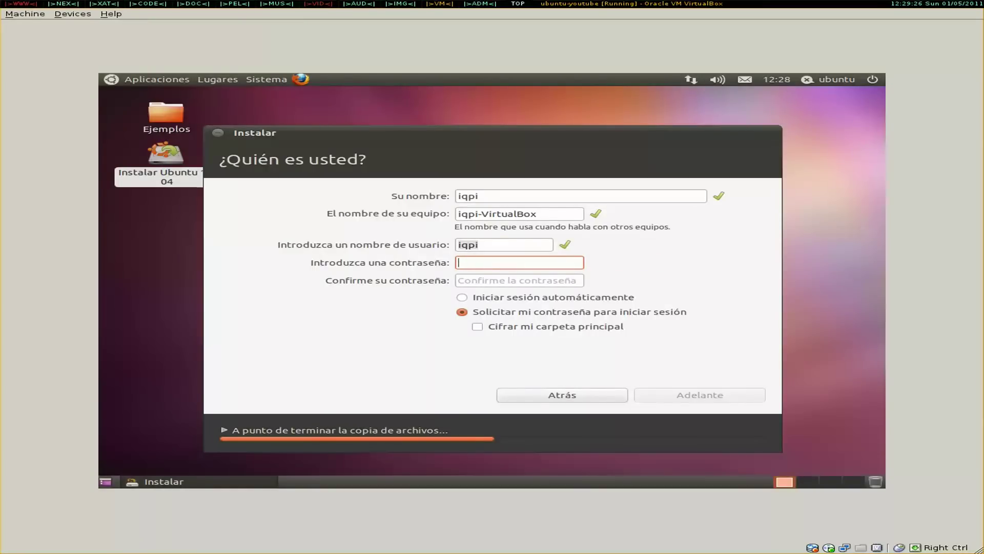
text(******)
key(Tab)
text(******)
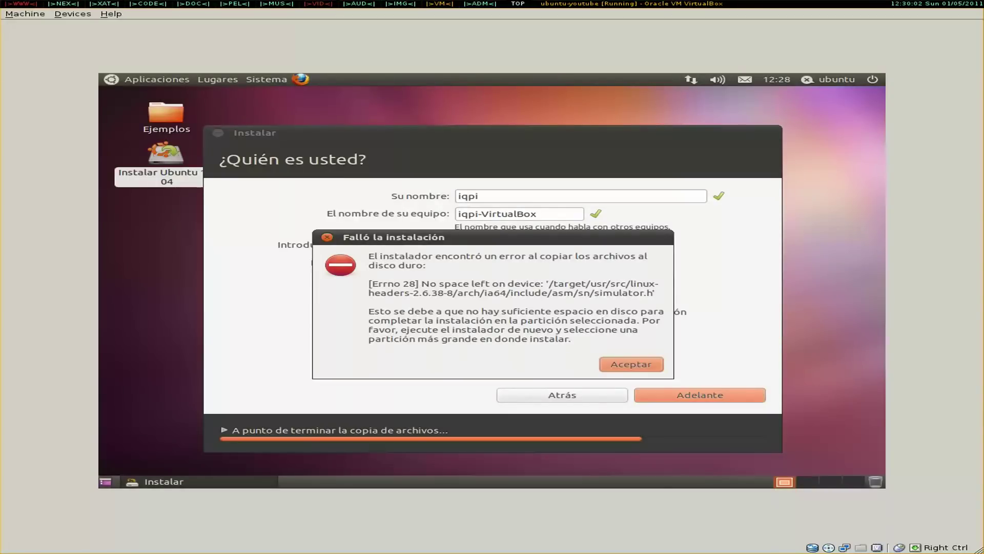
- Move the installation error message off the account form, accept it and close the installer failure report
drag(415, 245, 311, 99)
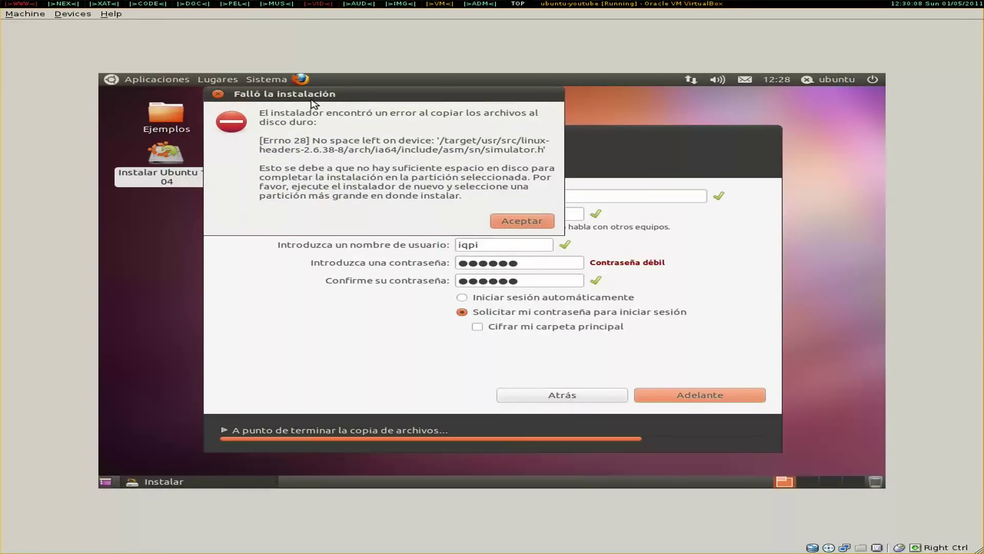
click(546, 226)
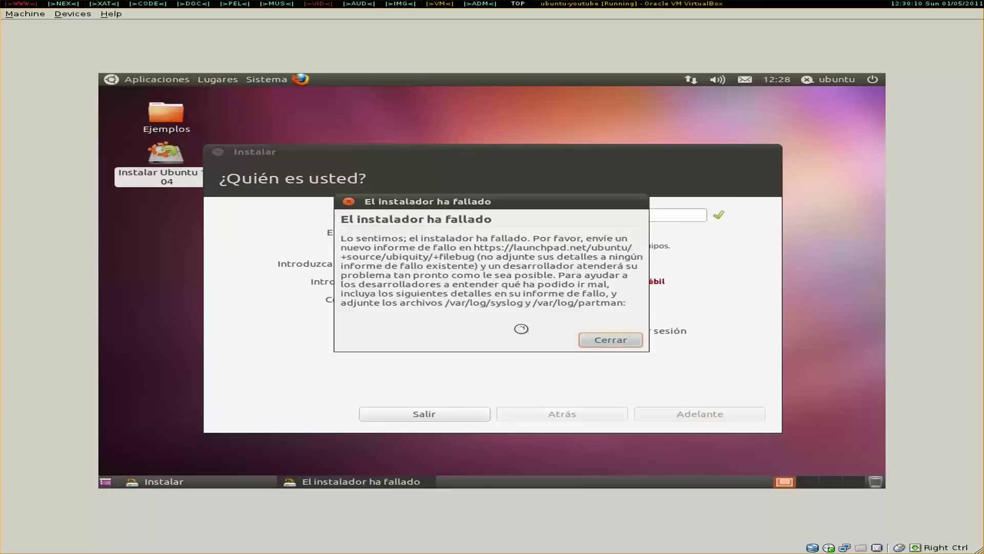
click(610, 341)
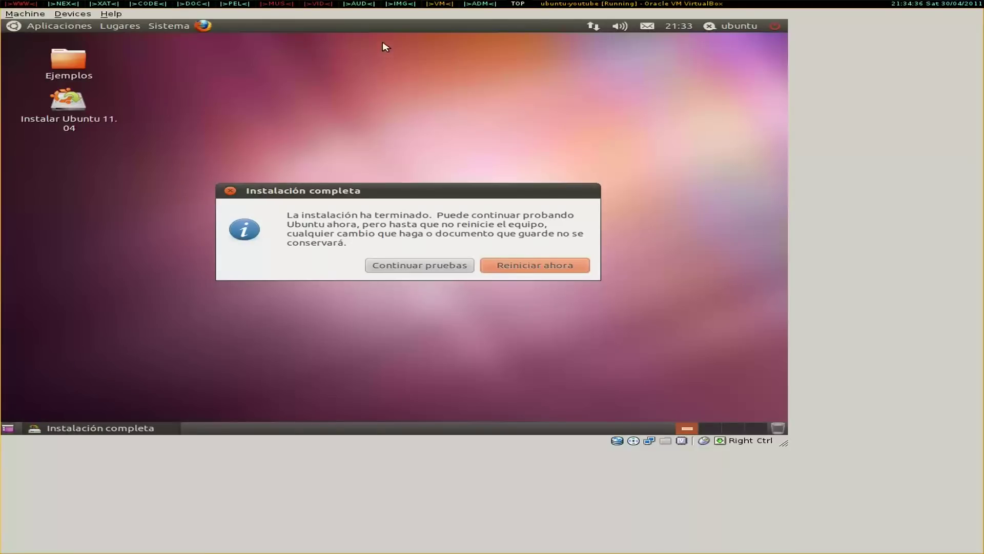
- Restart the virtual machine after the completed installation, continuing past the request to remove the installation media
click(564, 272)
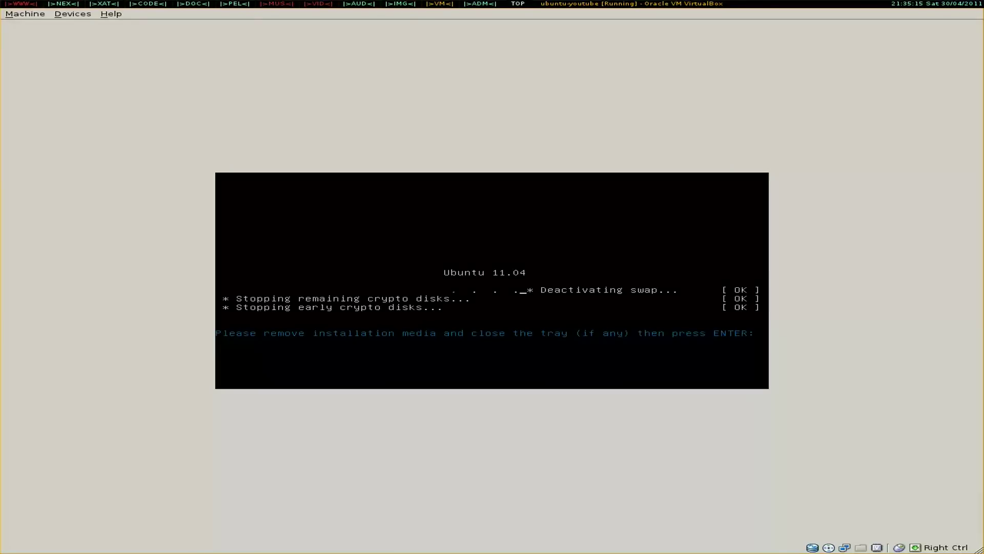
key(Return)
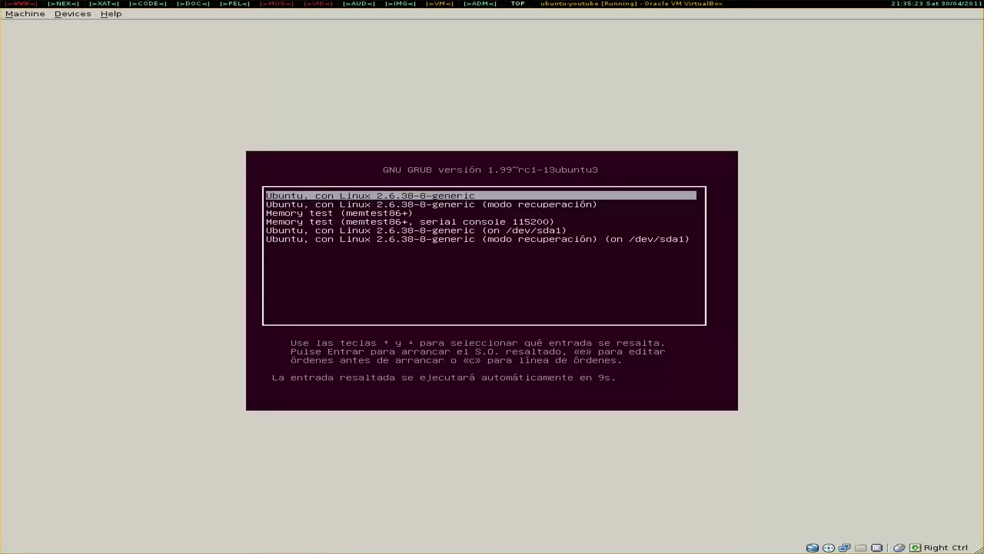
- Look through the GRUB boot entries and boot the first one, Ubuntu, con Linux 2.6.38-8-generic
key(Down)
key(Down)
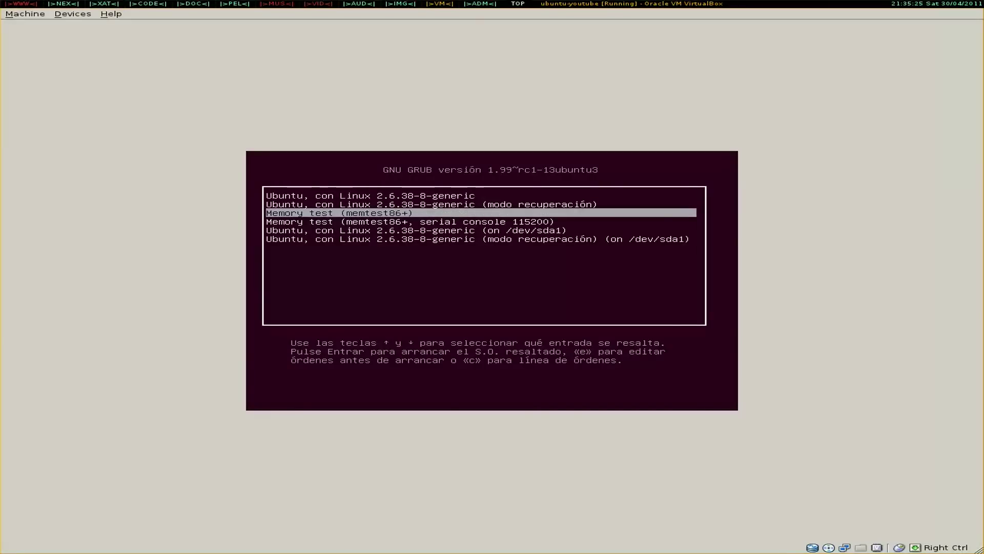
key(Up)
key(Up)
key(Down)
key(Down)
key(Down)
key(Up)
key(Up)
key(Up)
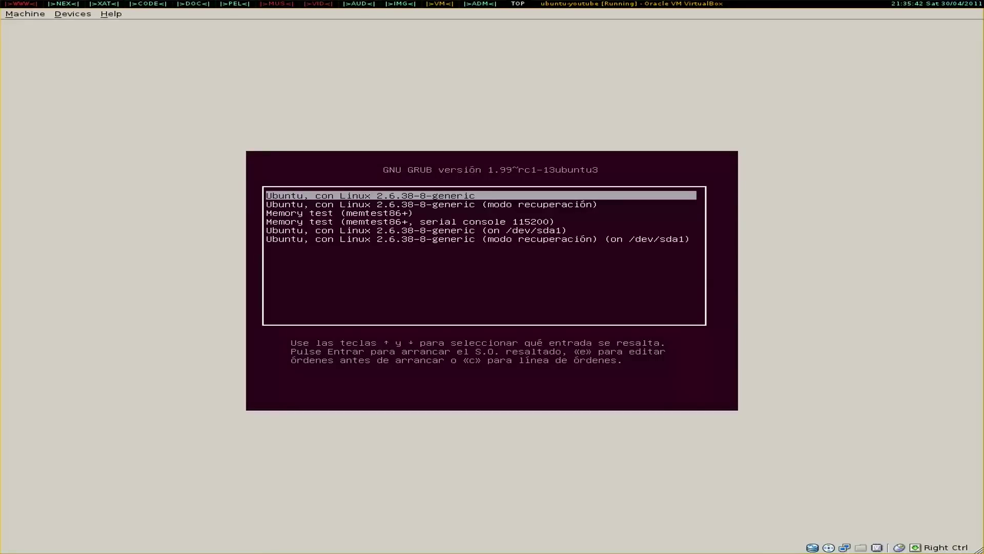
key(Return)
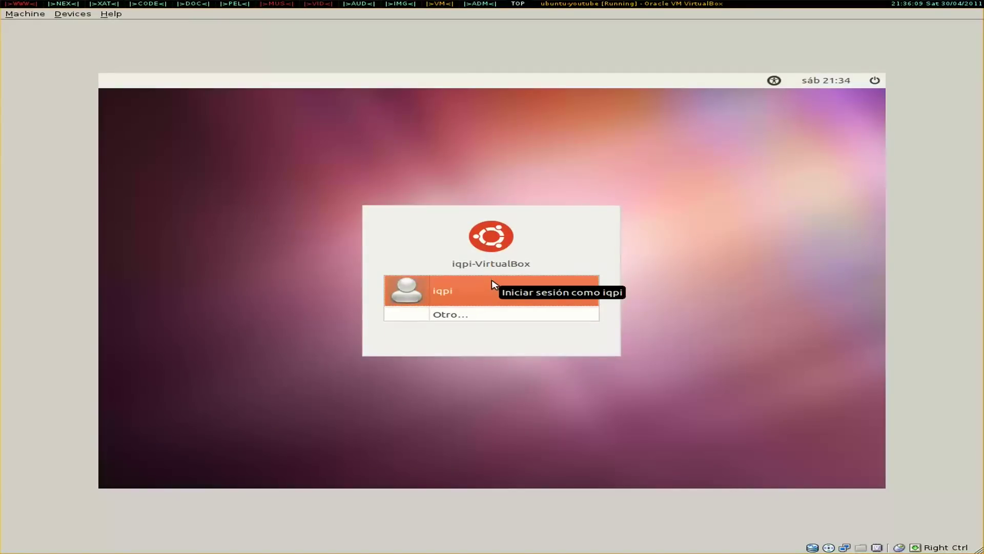
- Log in to the new user account with its password and dismiss the Unity hardware warning
click(493, 285)
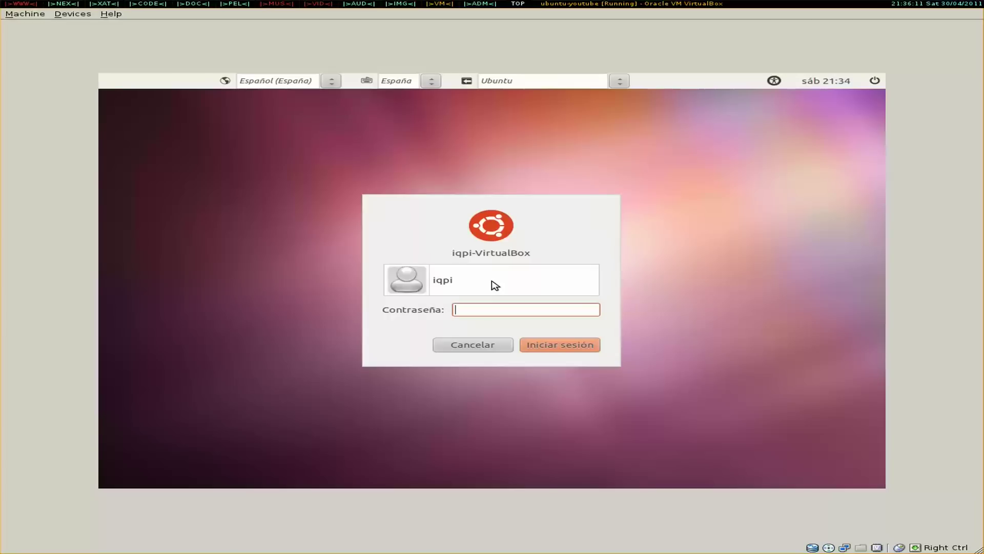
text(••)
key(BackSpace)
key(BackSpace)
text(•••••••)
key(Return)
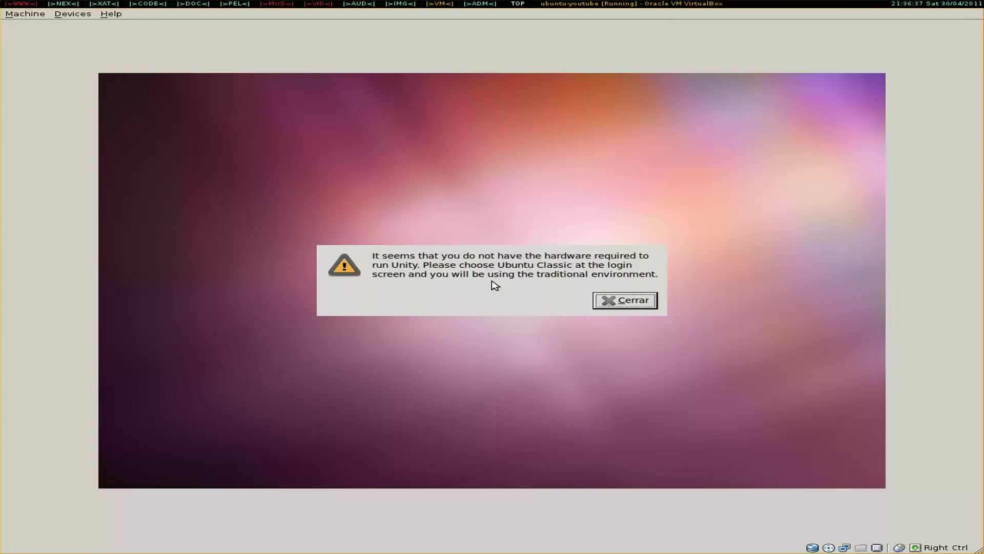
click(635, 299)
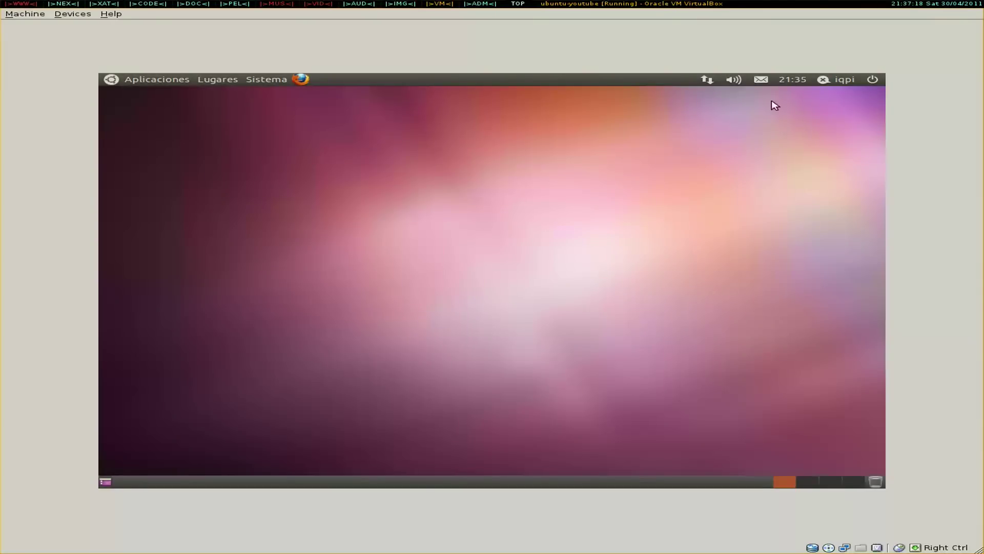
- Start shutting down the installed Ubuntu system with Apagar
click(876, 81)
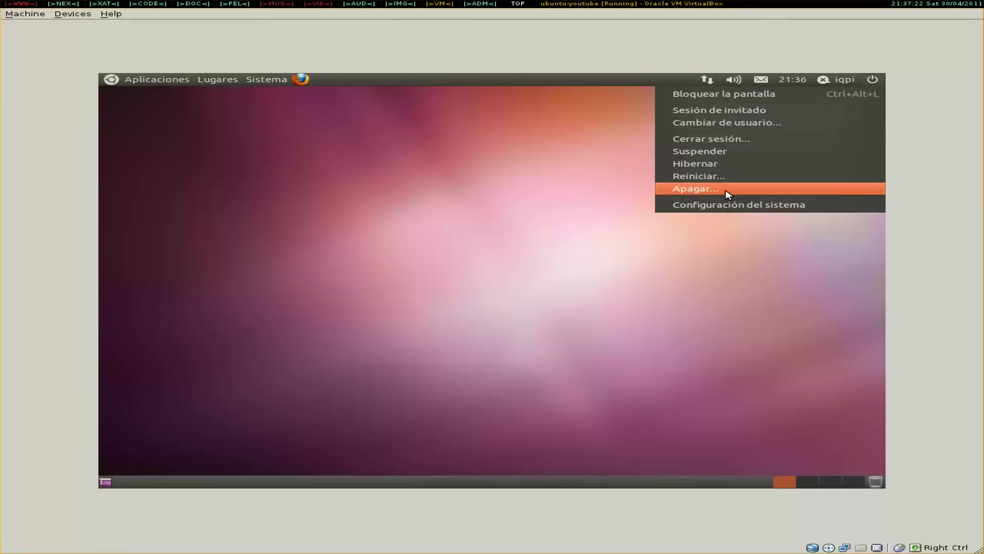